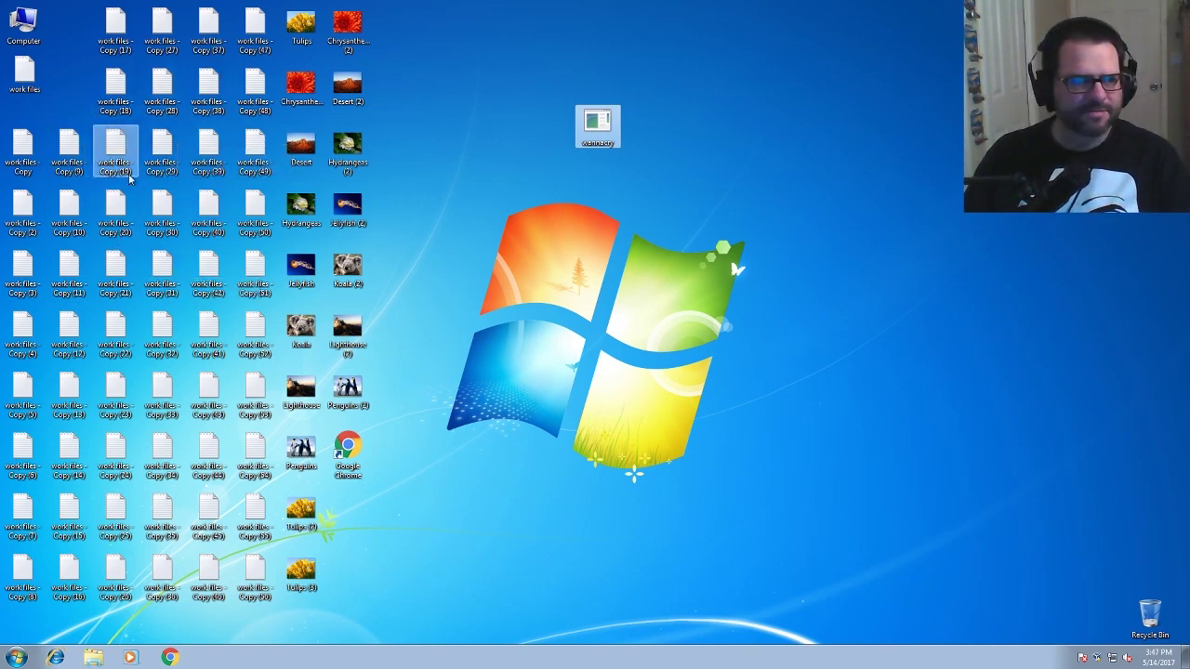
- Open the text file "work files - Copy (17)", look through its contents, and close it
double_click(115, 51)
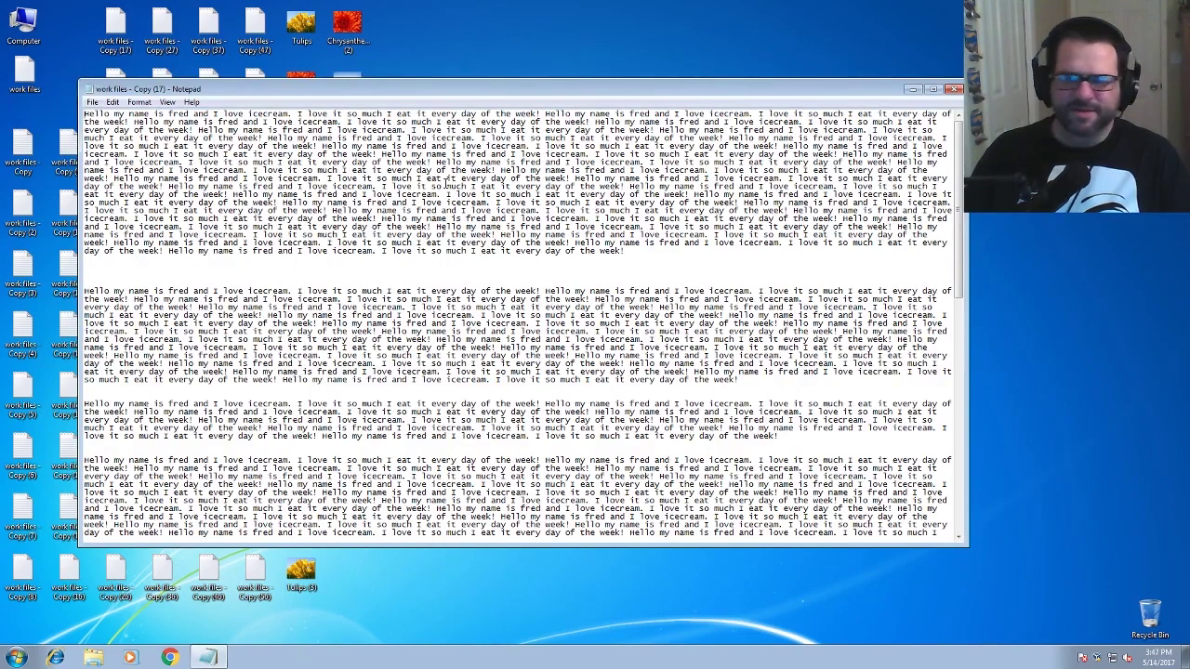
scroll(520, 279, "down", 5)
scroll(549, 344, "up", 5)
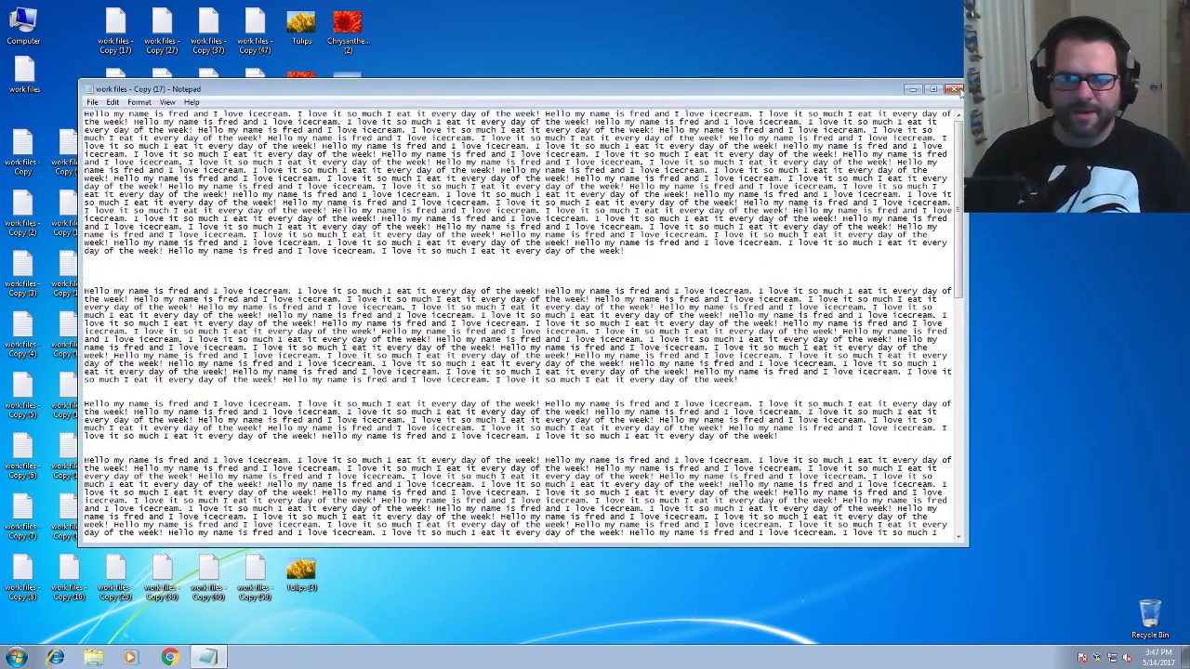
left_click(954, 90)
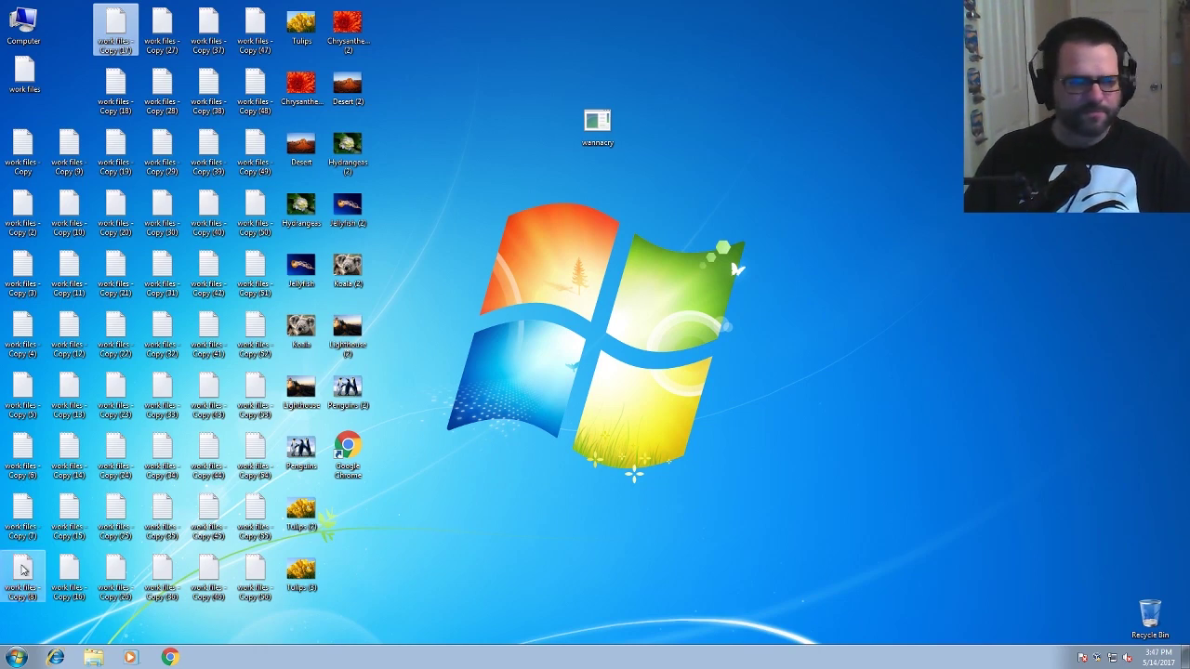
- Check the Windows Update status in Control Panel, including the most recent check and installation, and close the window
left_click(28, 654)
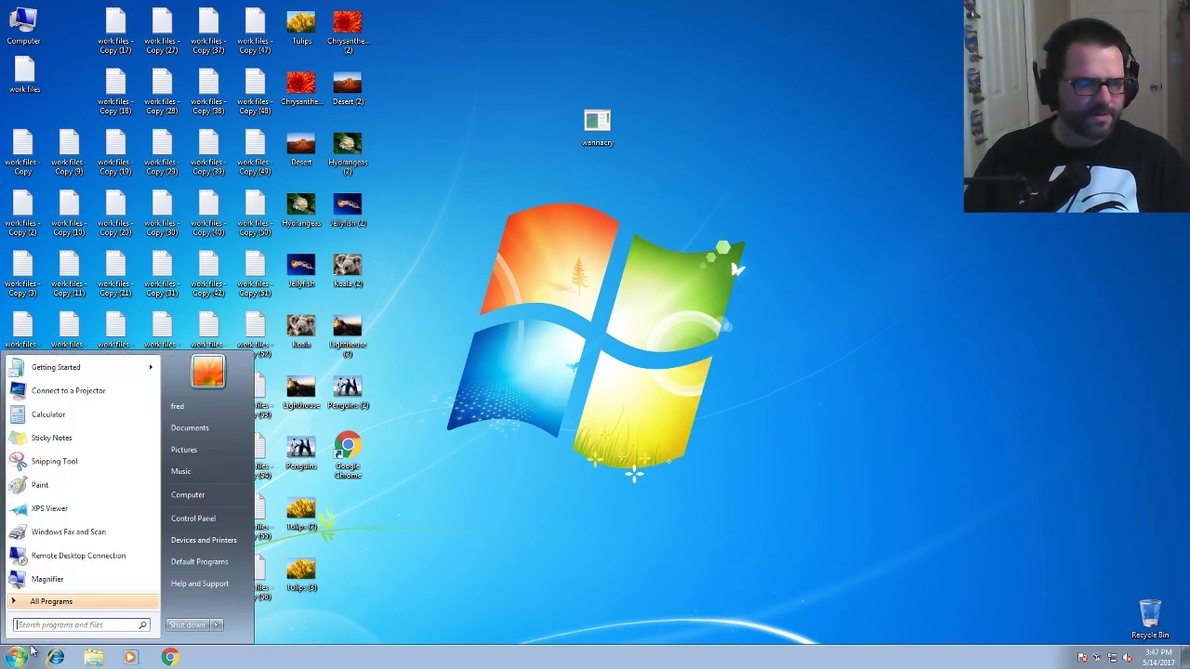
left_click(204, 518)
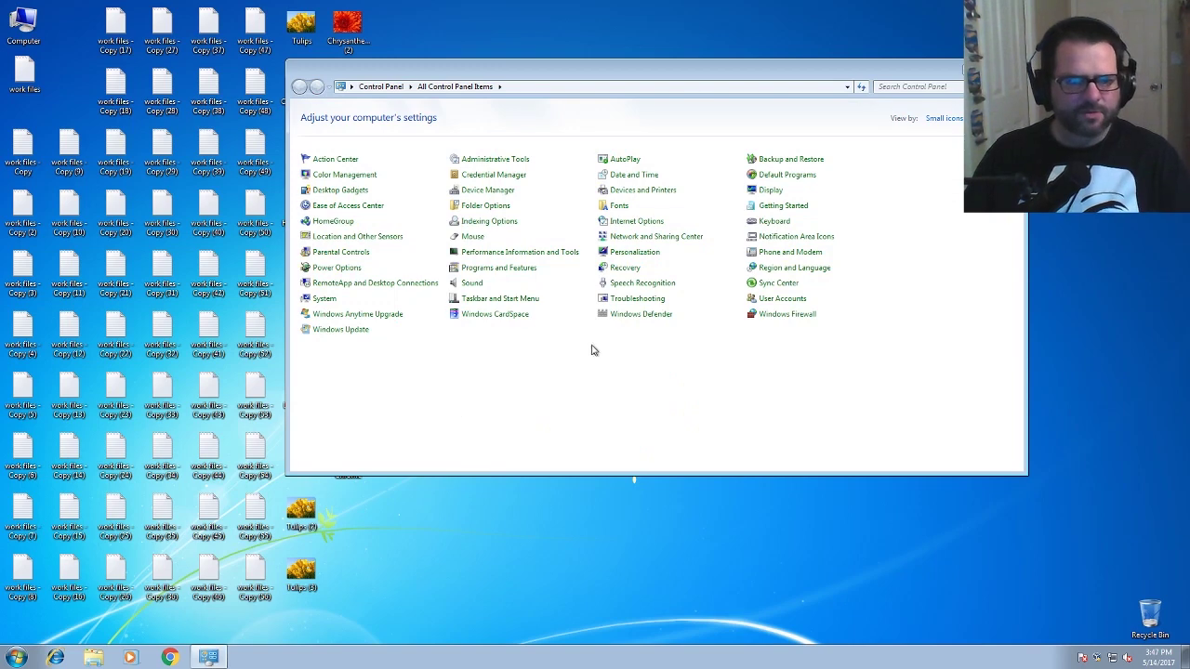
left_click(353, 332)
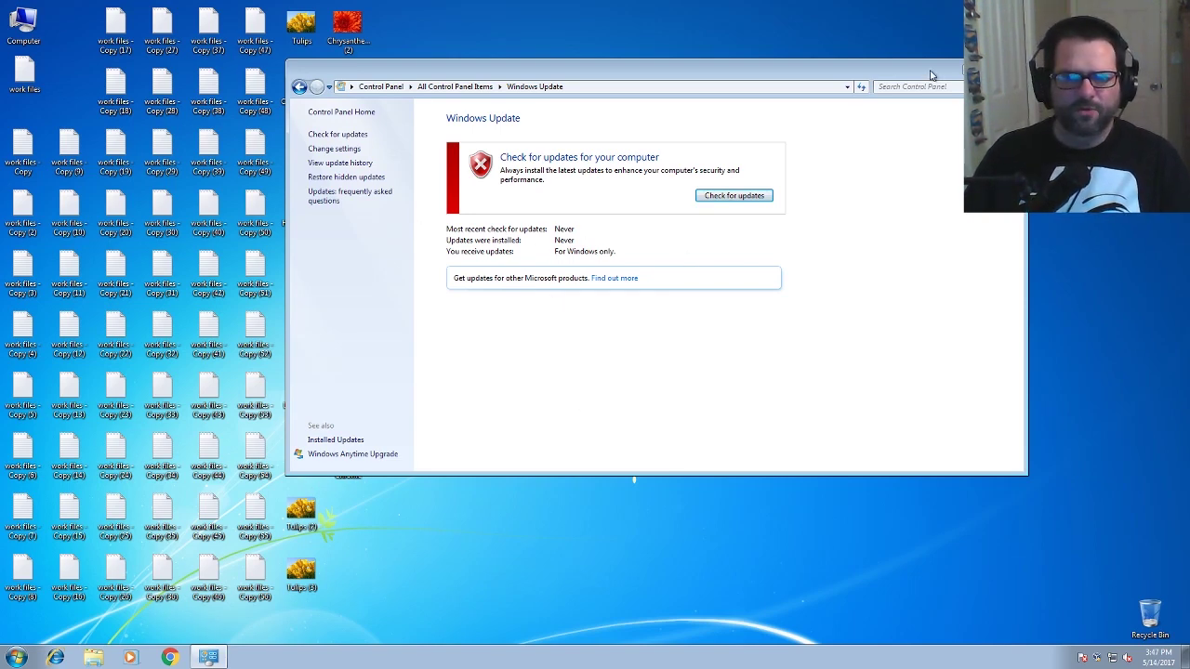
left_click_drag(930, 74, 873, 138)
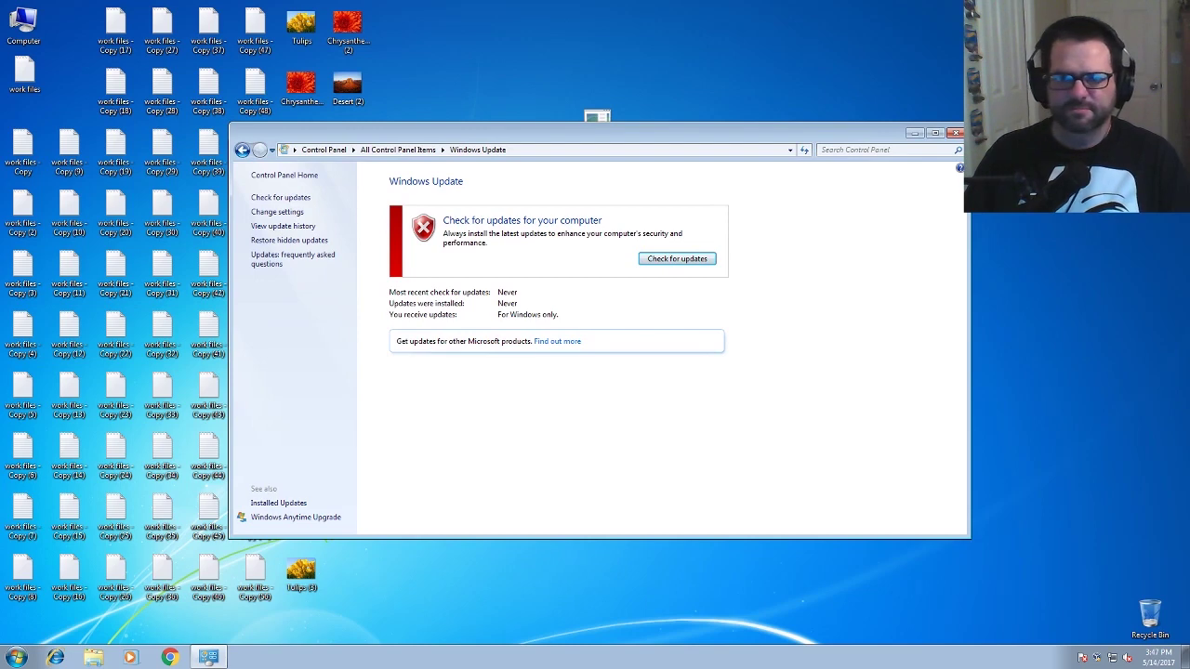
left_click(954, 135)
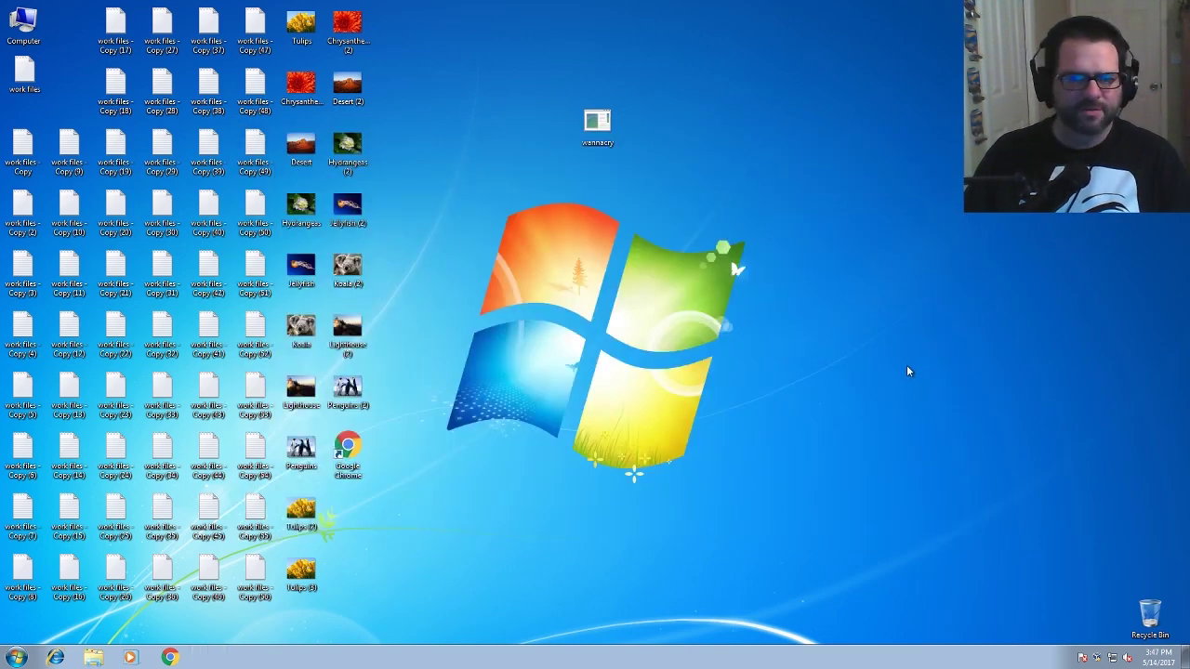
- Move the wannacry file slightly lower on the desktop
left_click_drag(597, 129, 611, 167)
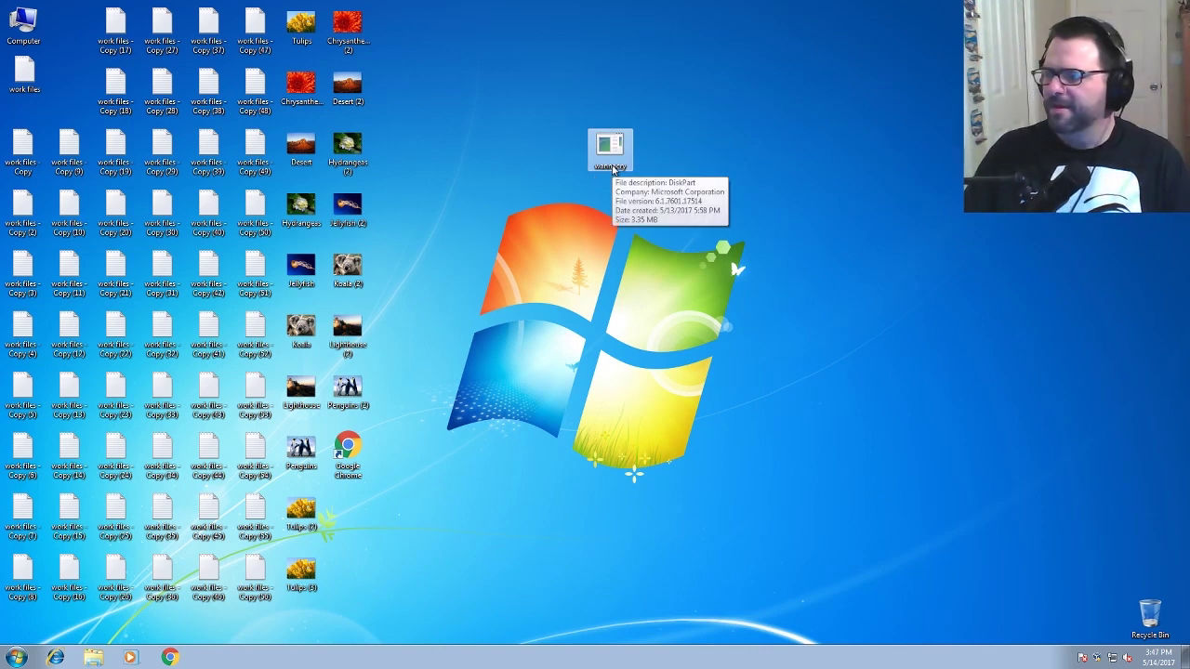
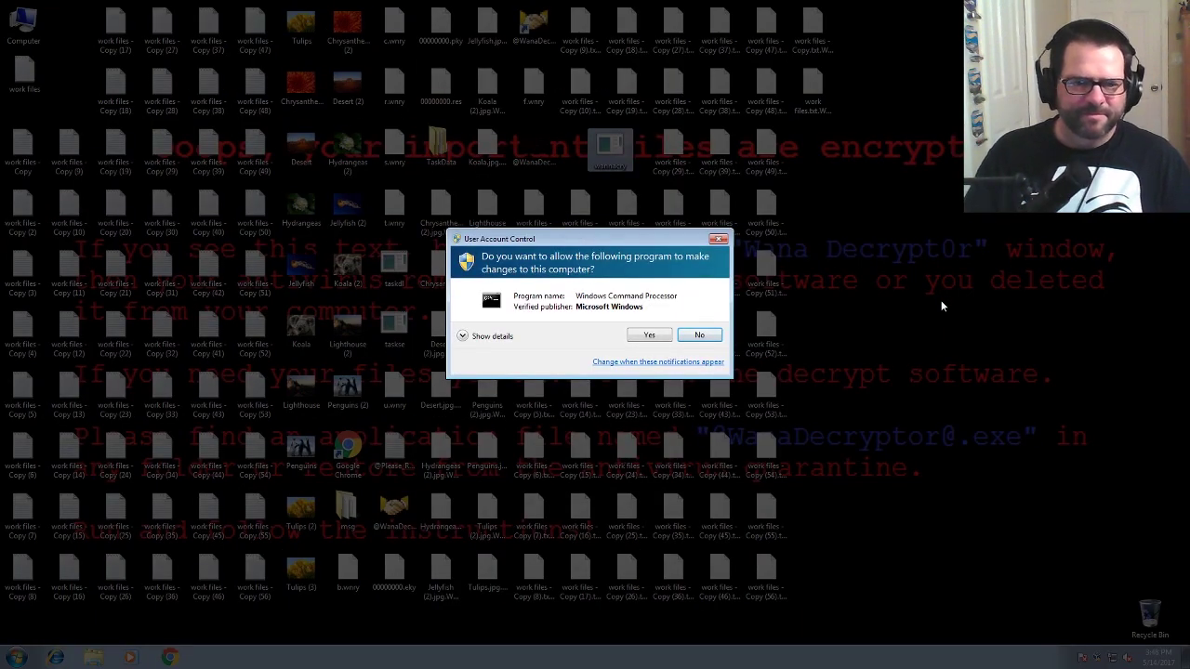
- Deny the Windows Command Processor permission to change the computer and move the Wana Decrypt0r 2.0 window higher
left_click(697, 335)
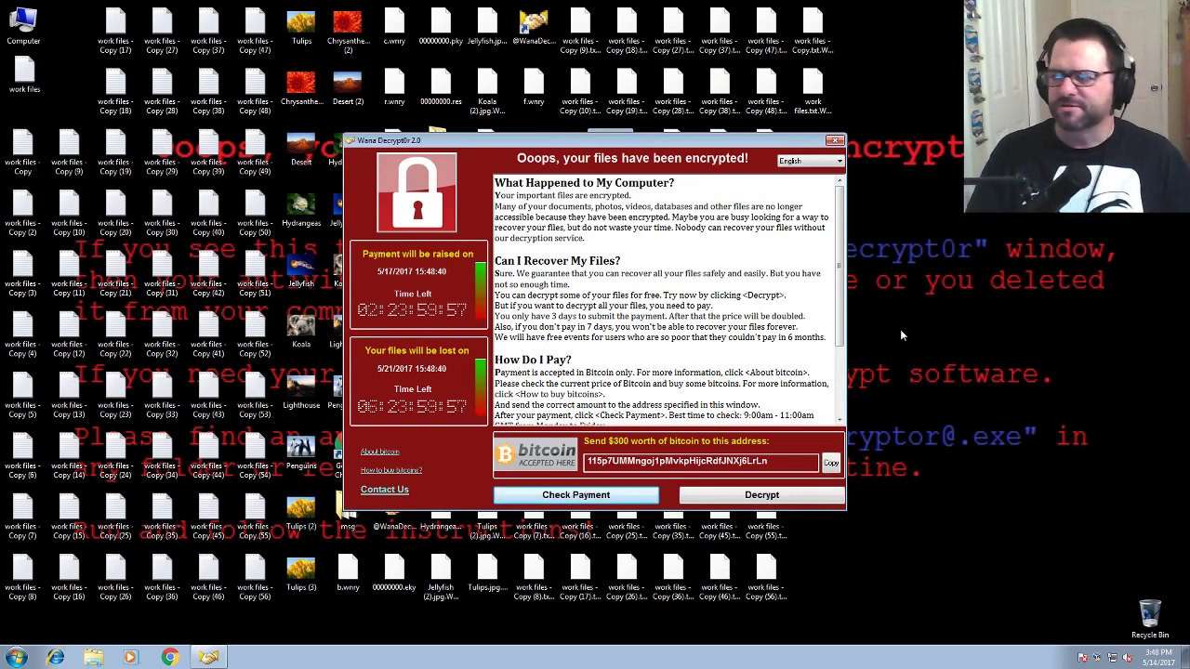
left_click_drag(601, 141, 570, 82)
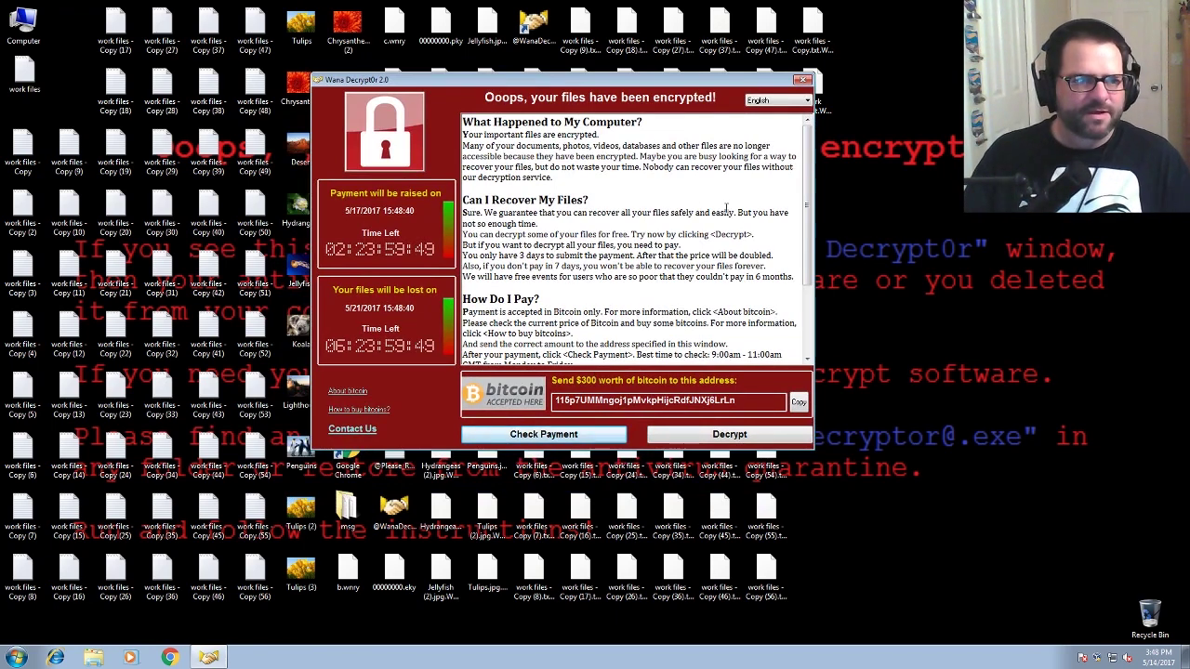
- Open "work files - Copy (29)" from the desktop, inspect its text for encryption, and close the file
left_click(158, 154)
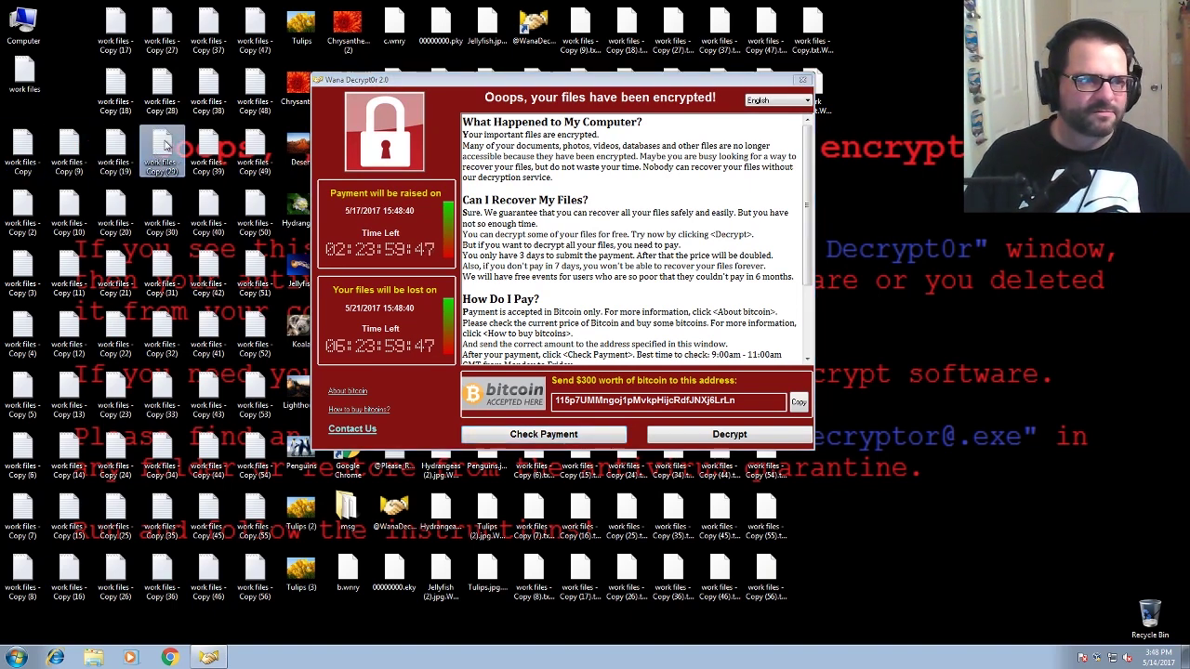
double_click(164, 147)
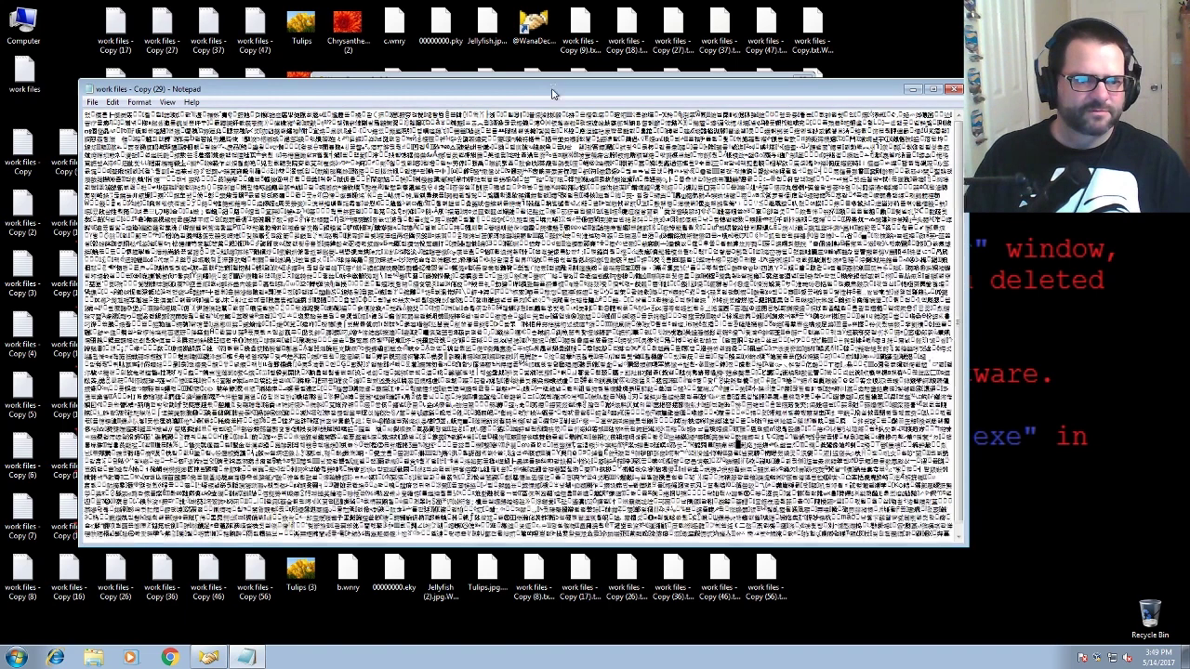
left_click_drag(530, 217, 815, 546)
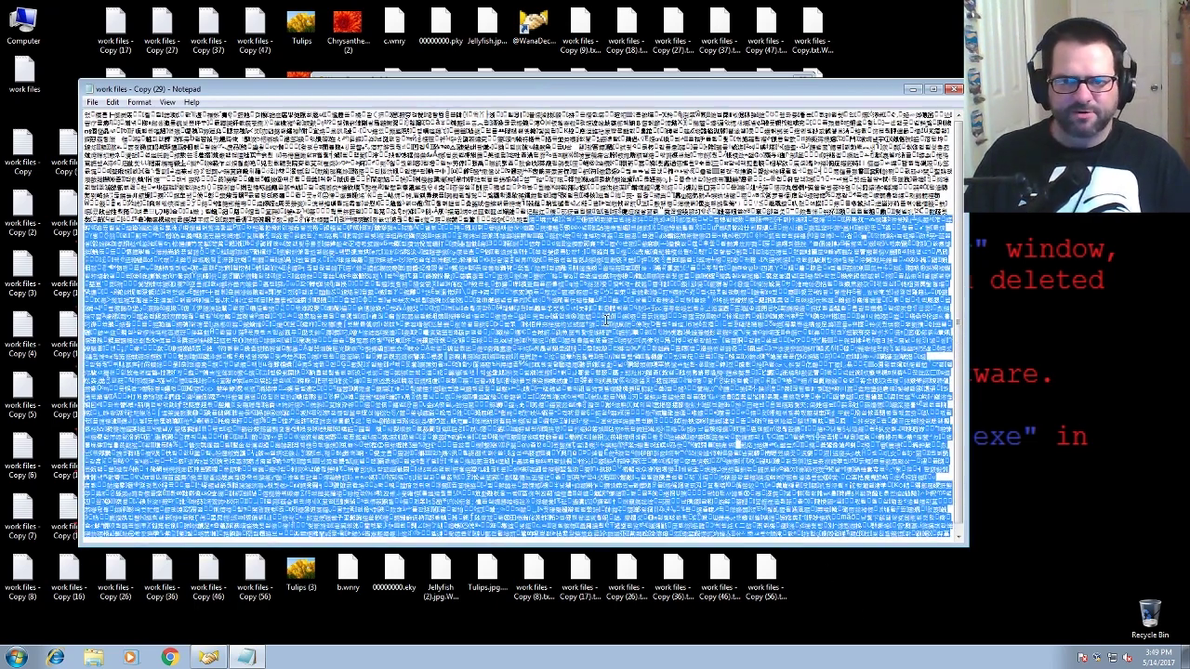
left_click(738, 442)
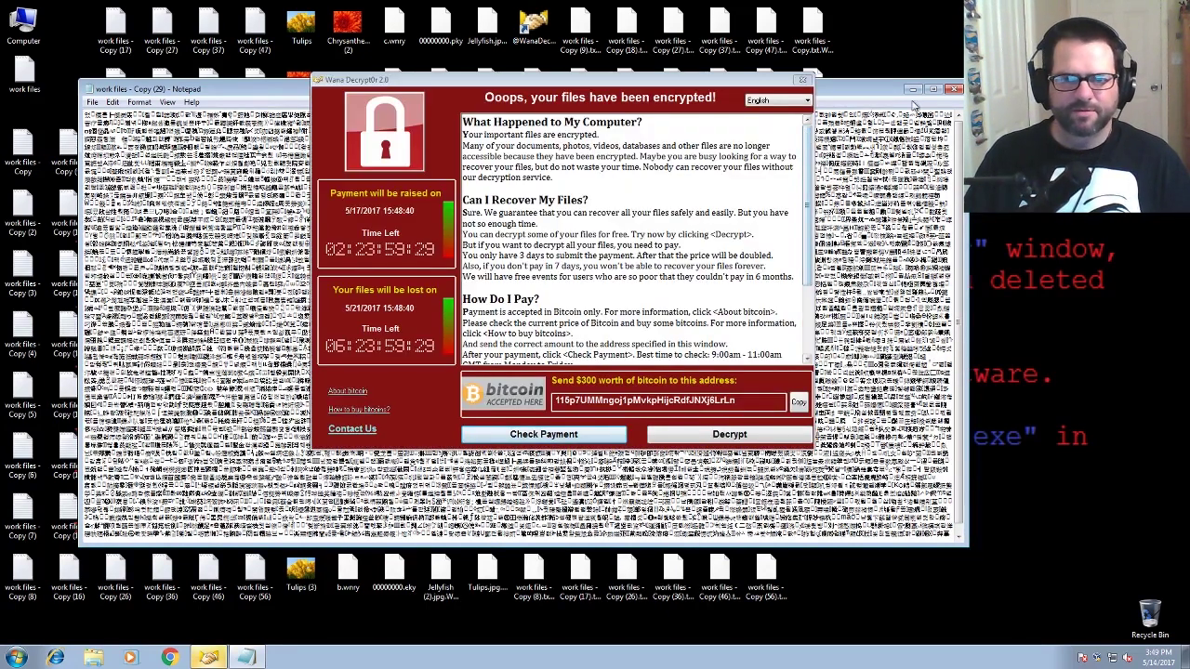
left_click(952, 90)
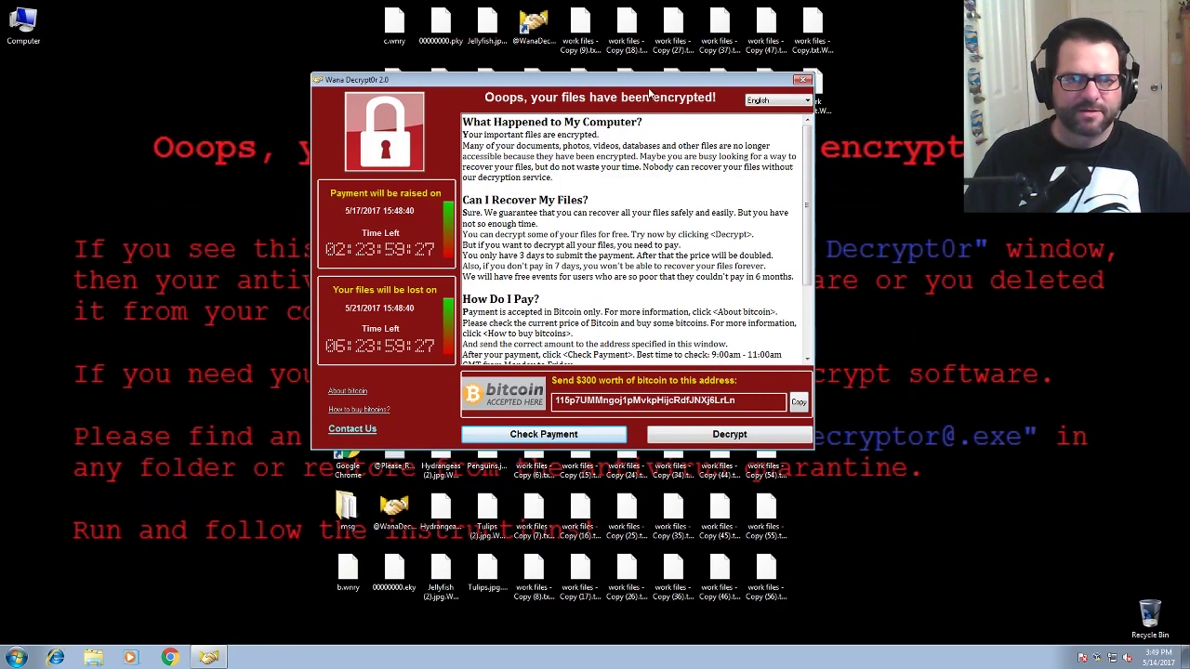
- Reposition the Wana Decrypt0r 2.0 window and copy the bitcoin payment address shown in it
mouse_move(688, 100)
left_mouse_down()
mouse_move(869, 144)
mouse_move(1053, 251)
mouse_move(747, 177)
mouse_move(679, 112)
left_mouse_up()
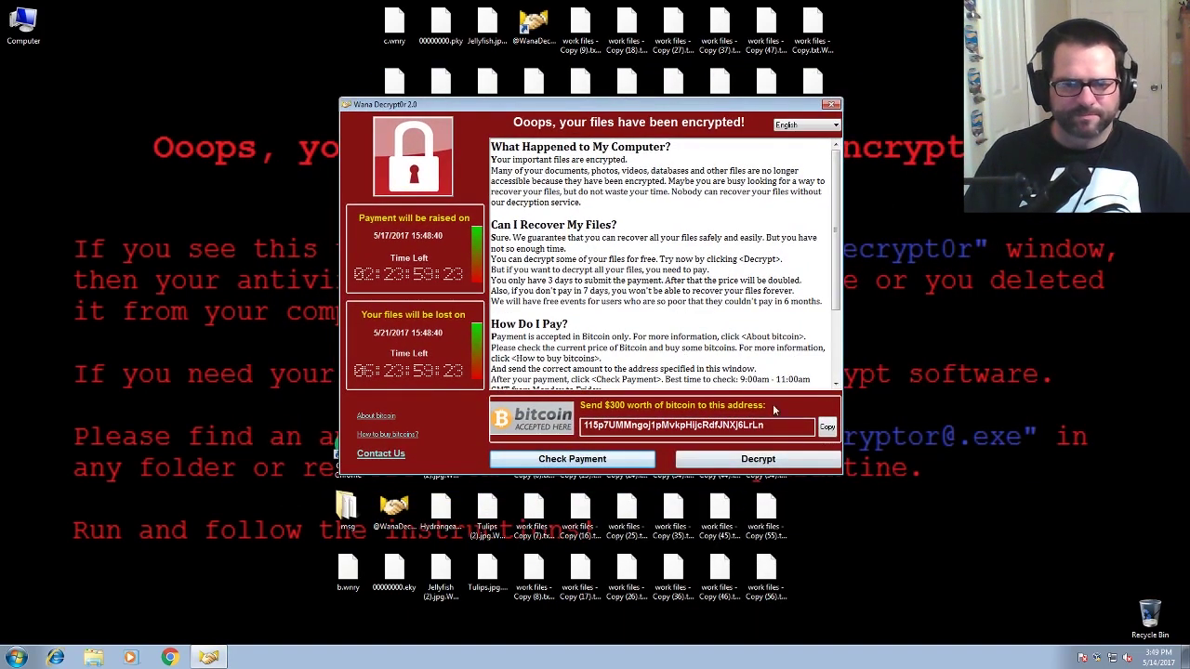
left_click_drag(781, 425, 581, 425)
key("ctrl+c")
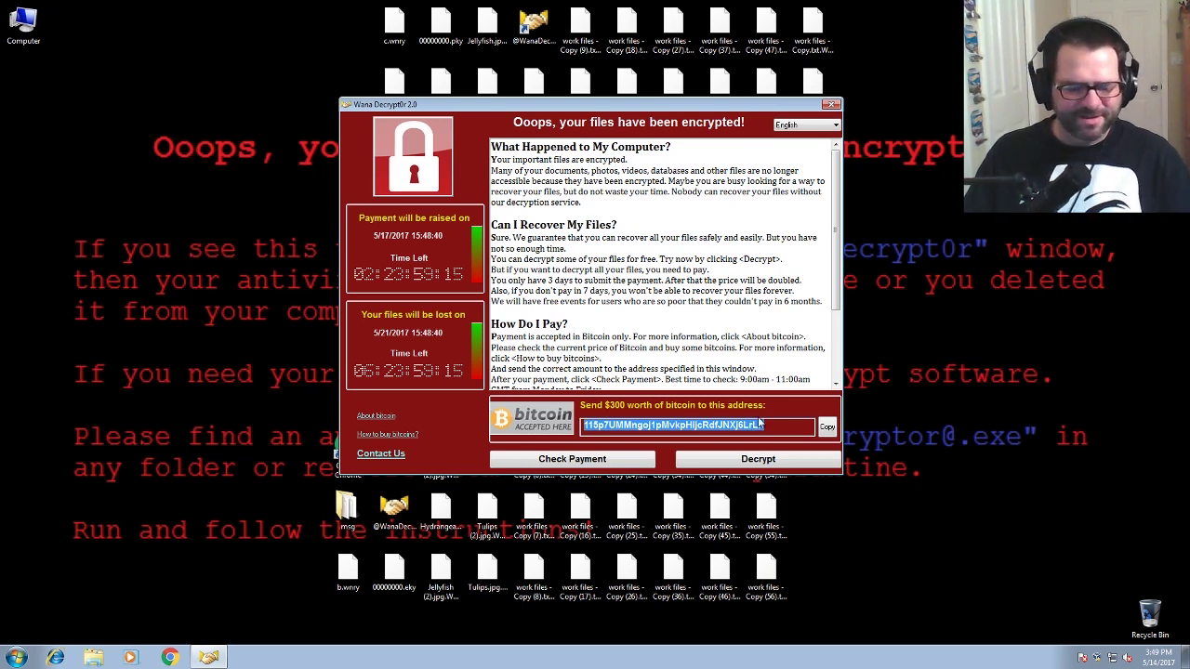
- Switch to Google Chrome and go to blockchain.info
left_click(169, 658)
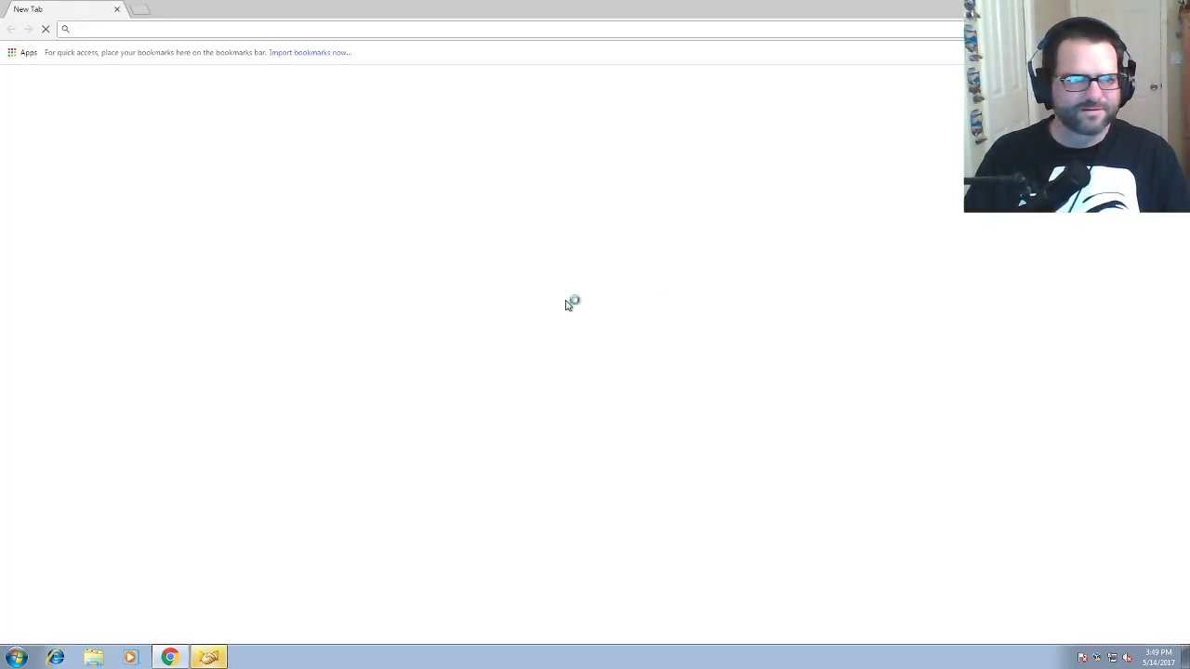
left_click(236, 31)
type("blockch")
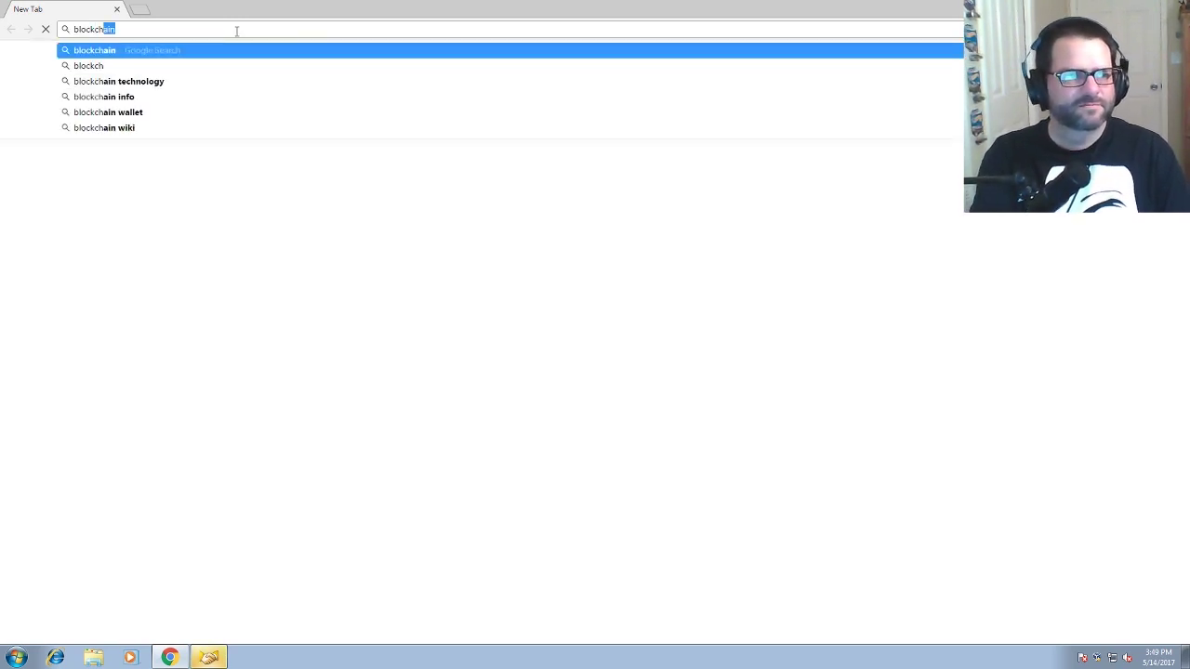
type("ain.info")
key("Return")
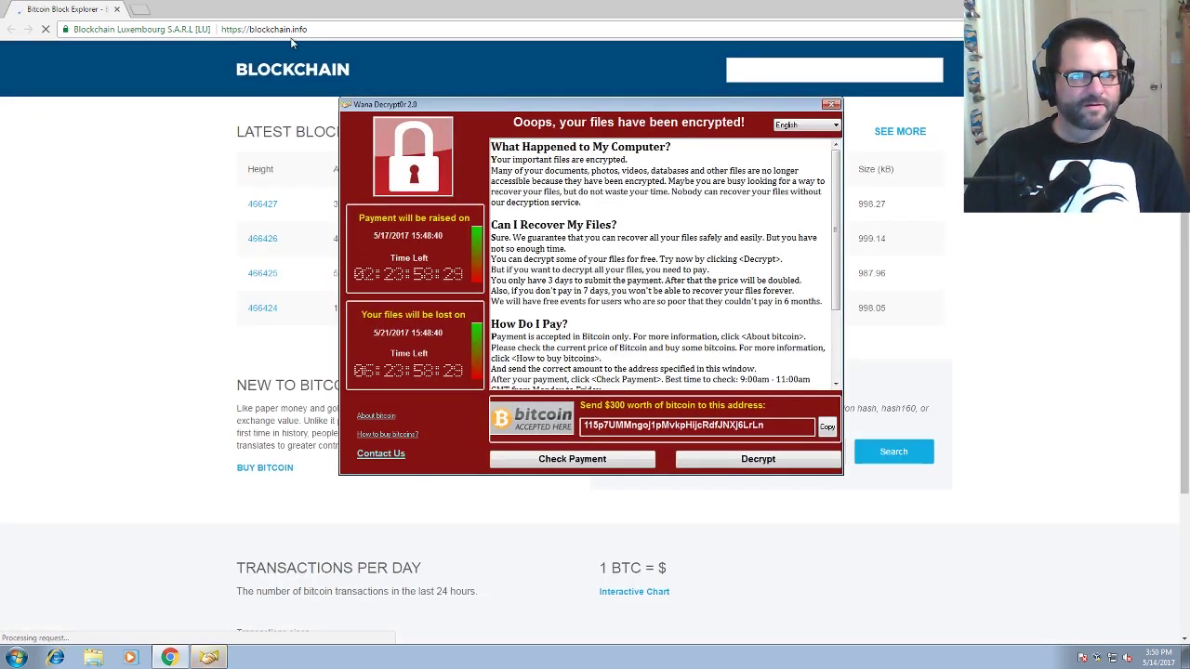
- Close the Wana Decrypt0r window, search Blockchain for the copied bitcoin address, and review its transactions
left_click(832, 105)
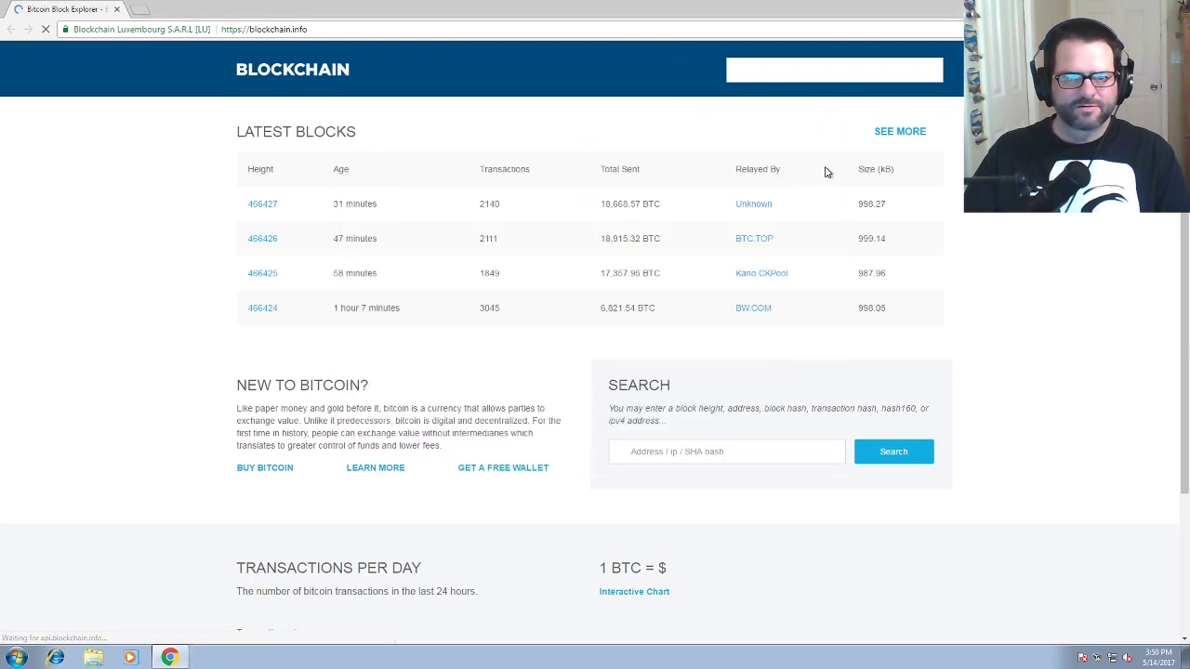
left_click(699, 453)
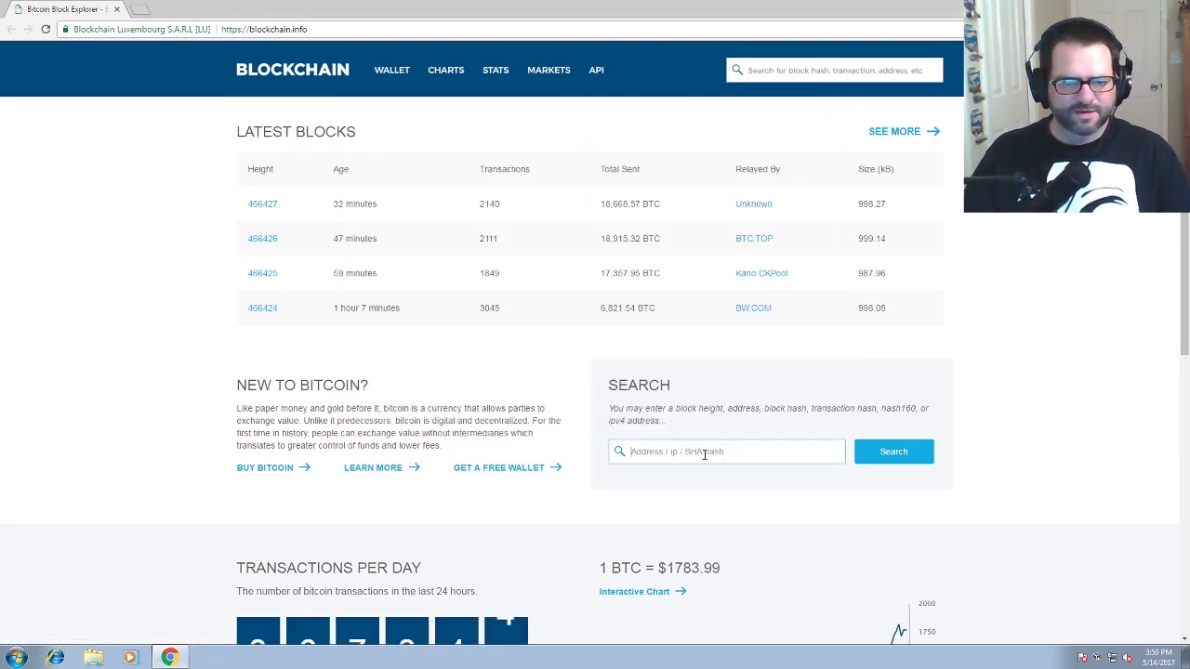
key("ctrl+v")
left_click(892, 452)
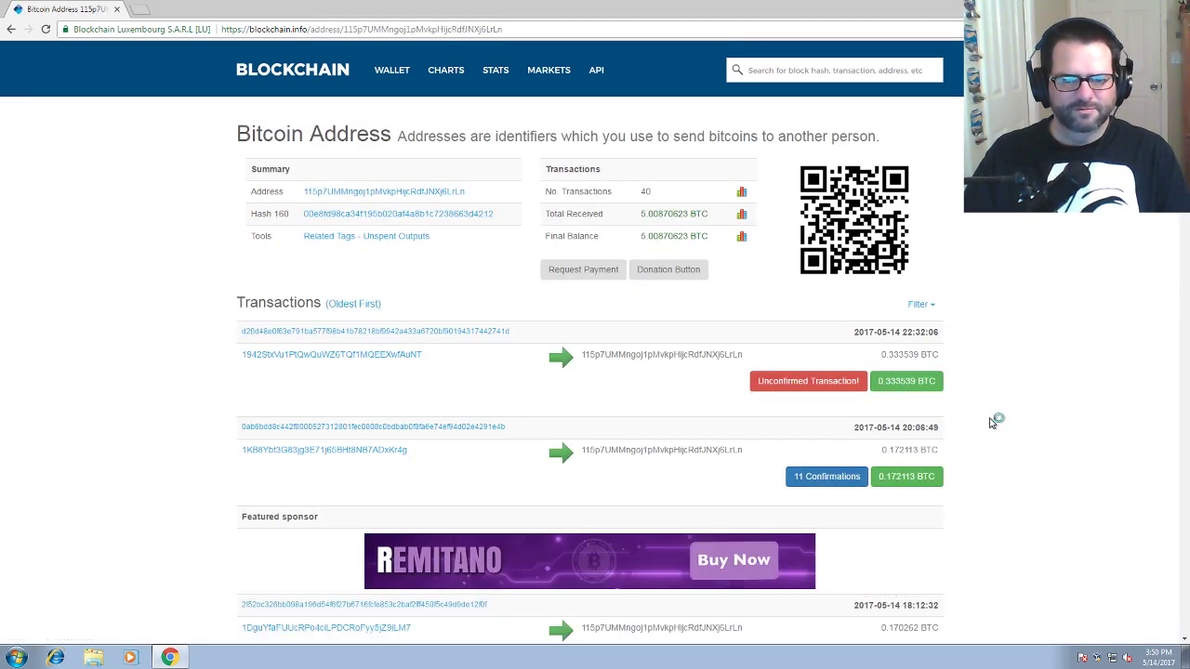
scroll(985, 424, "down", 3)
scroll(992, 423, "up", 3)
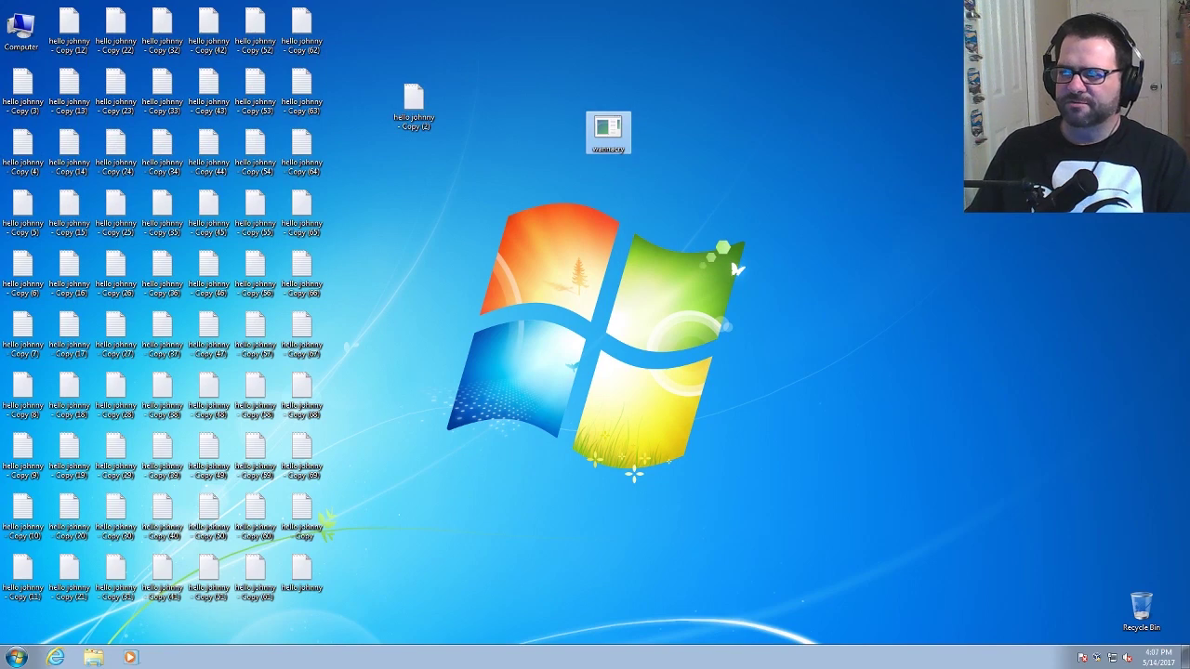
- Review the Windows Update history with its installation dates and statuses, and close the window
left_click(17, 657)
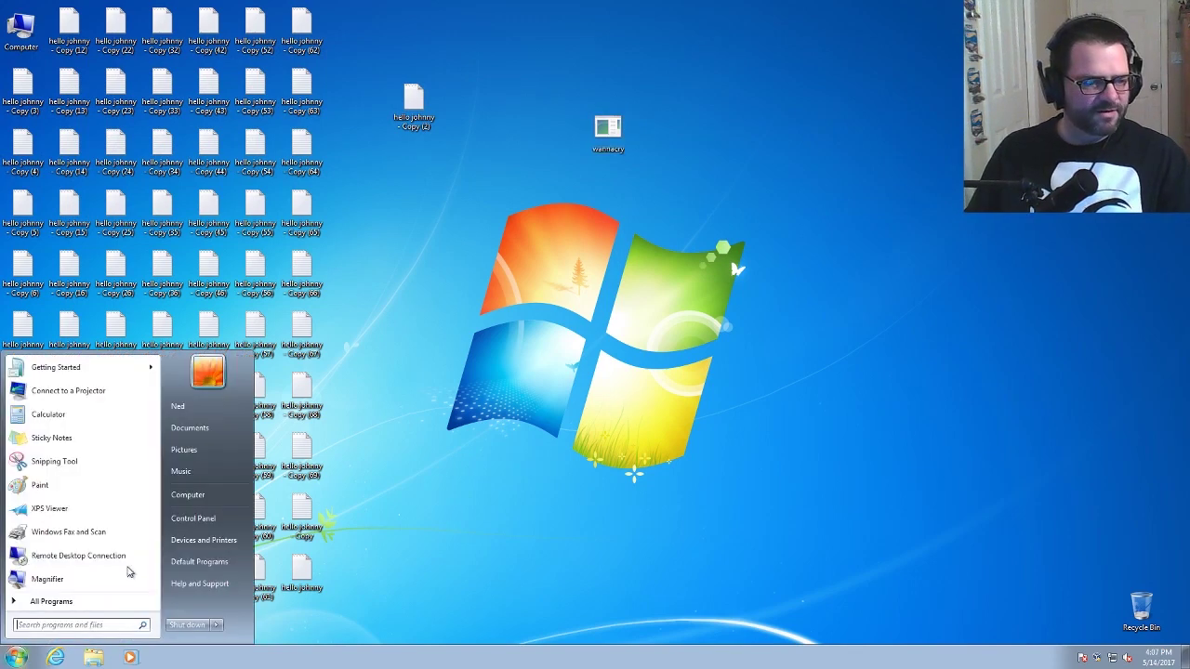
left_click(226, 521)
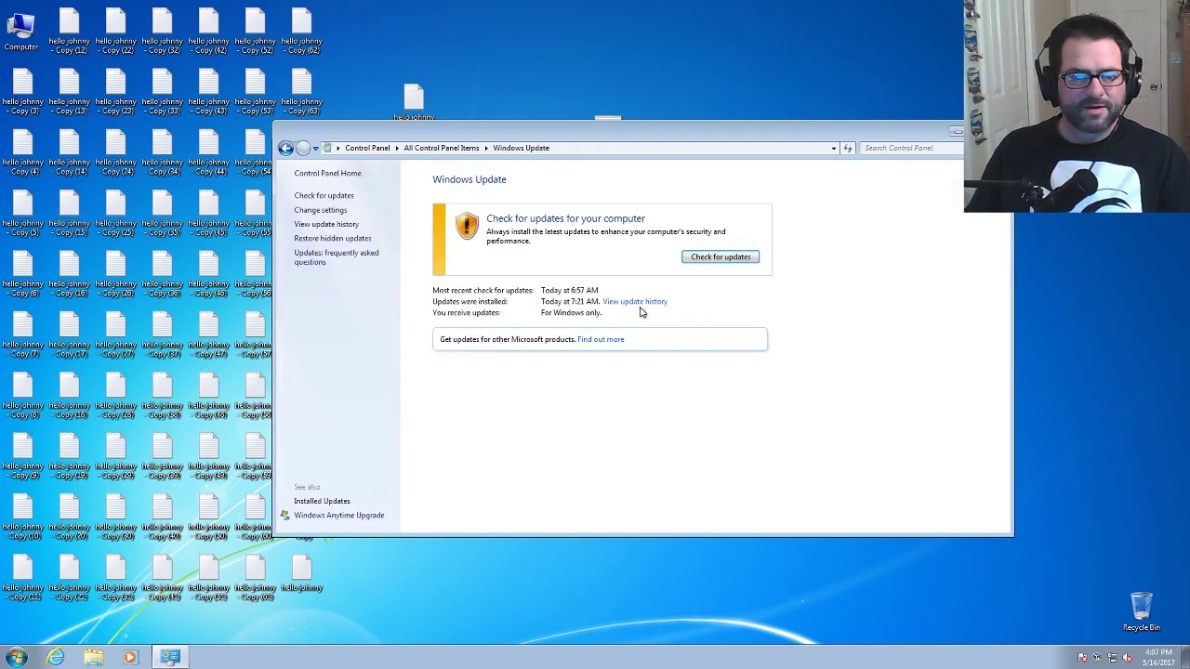
left_click(641, 306)
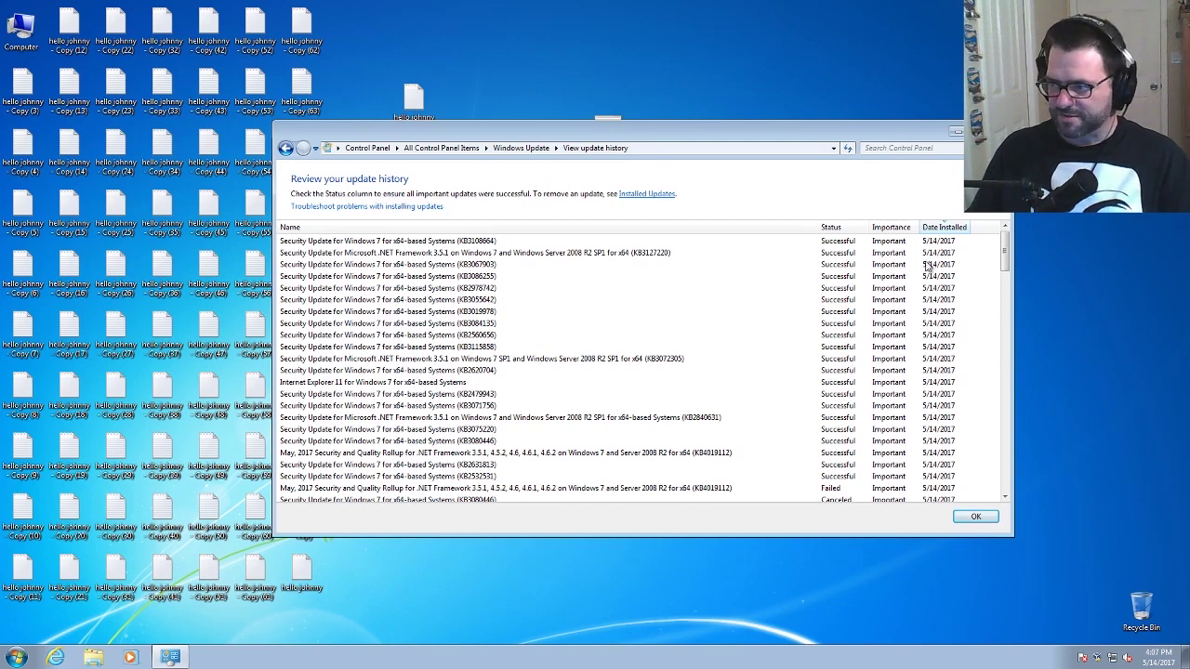
key("alt+F4")
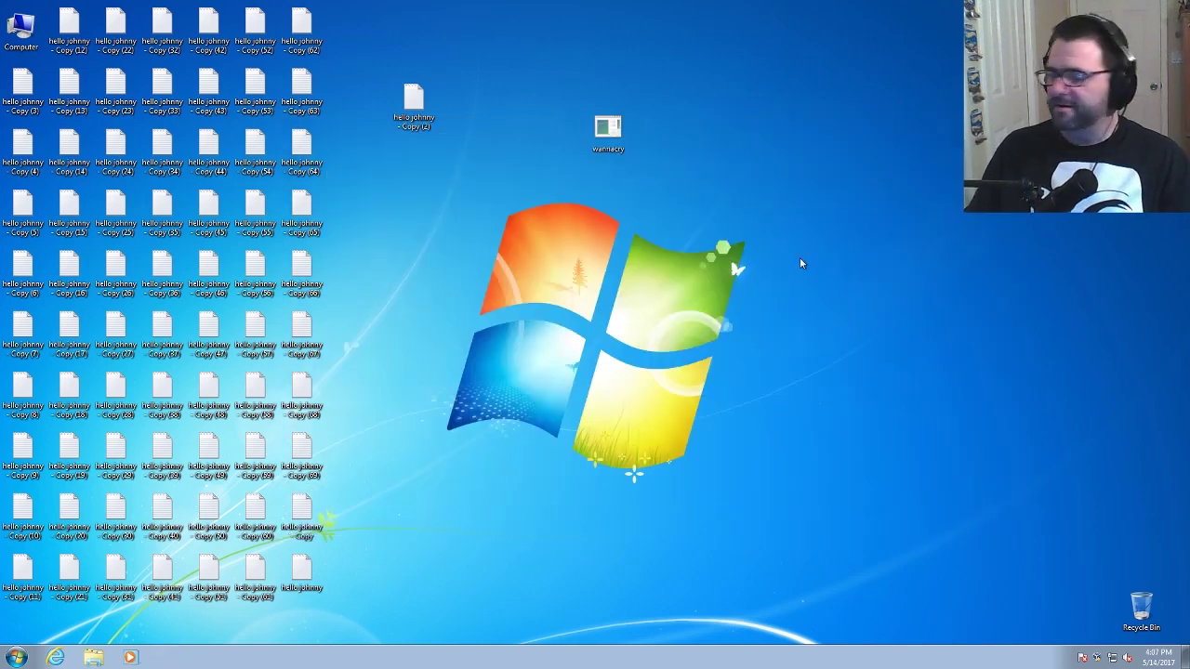
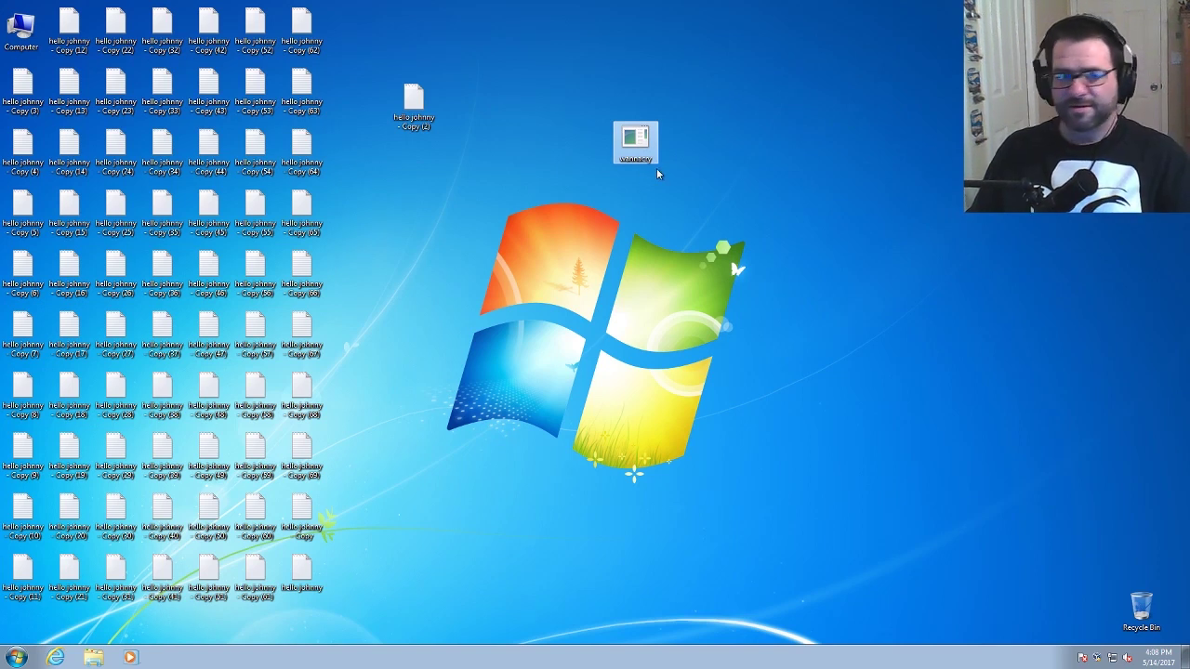
- Run the wannacry file on the updated Windows 7 system
mouse_move(646, 146)
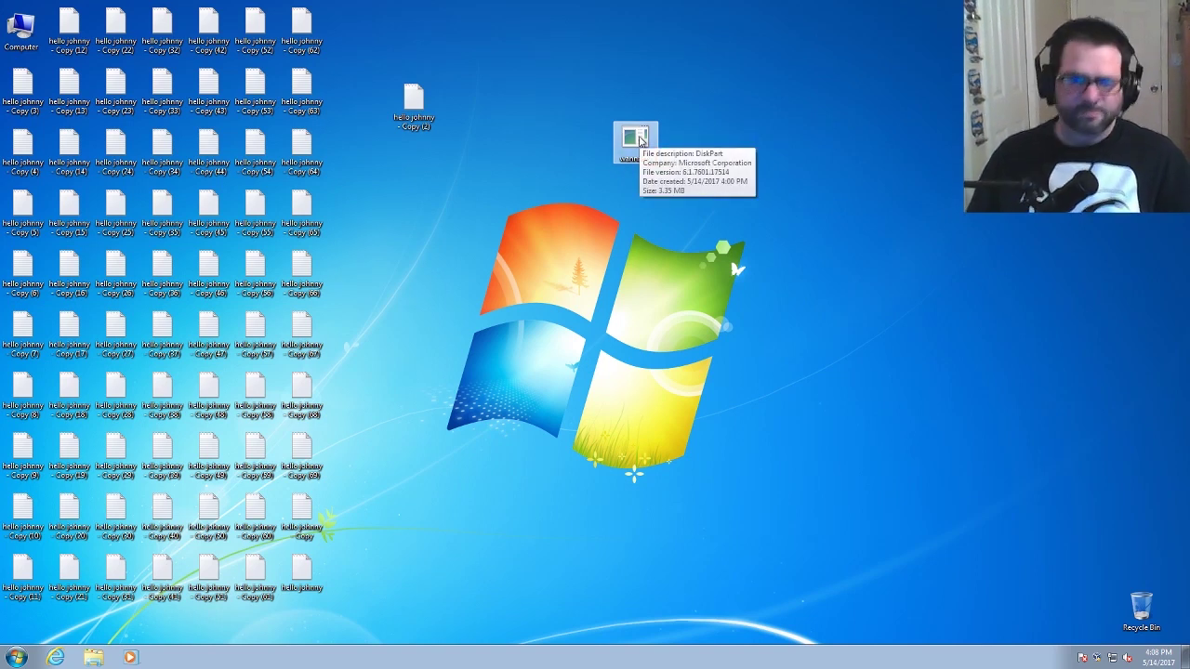
double_click(640, 140)
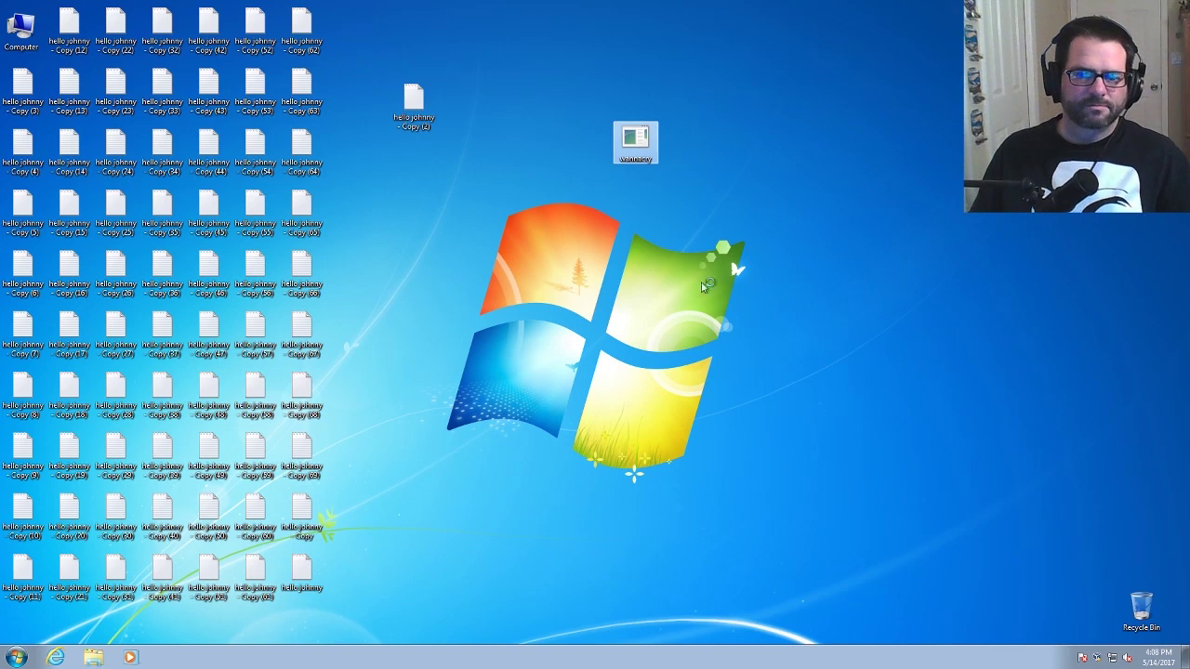
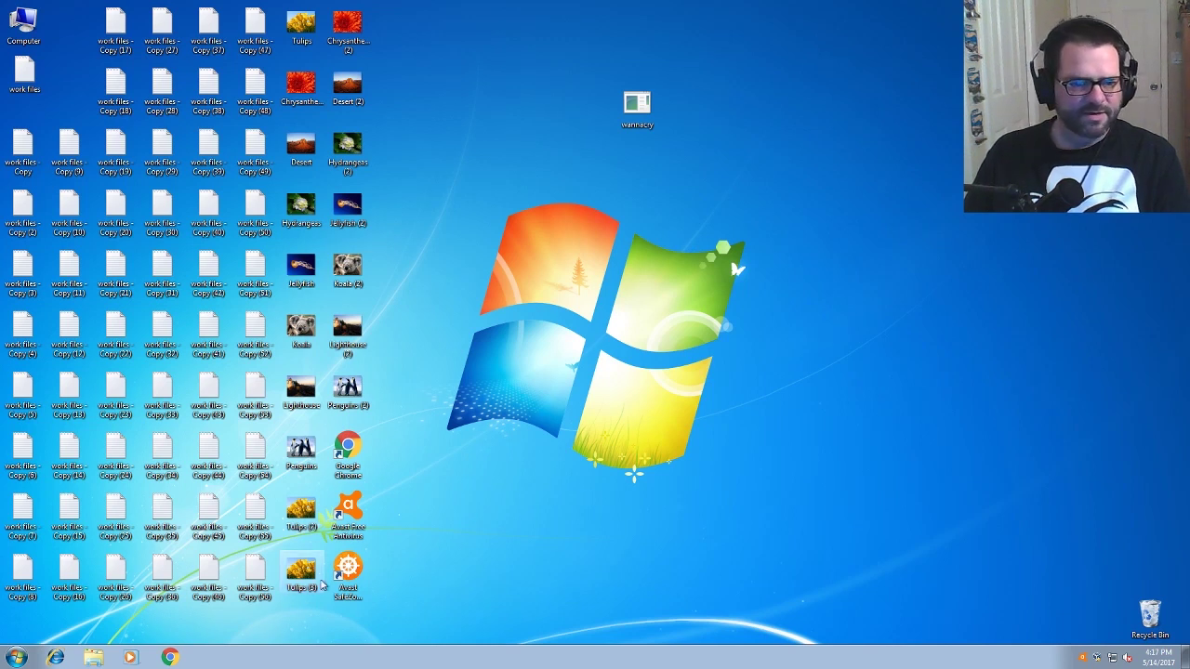
- Move the Avast SafeZone Browser shortcut out of the icon grid, beside the wannacry file
left_click_drag(349, 577, 511, 141)
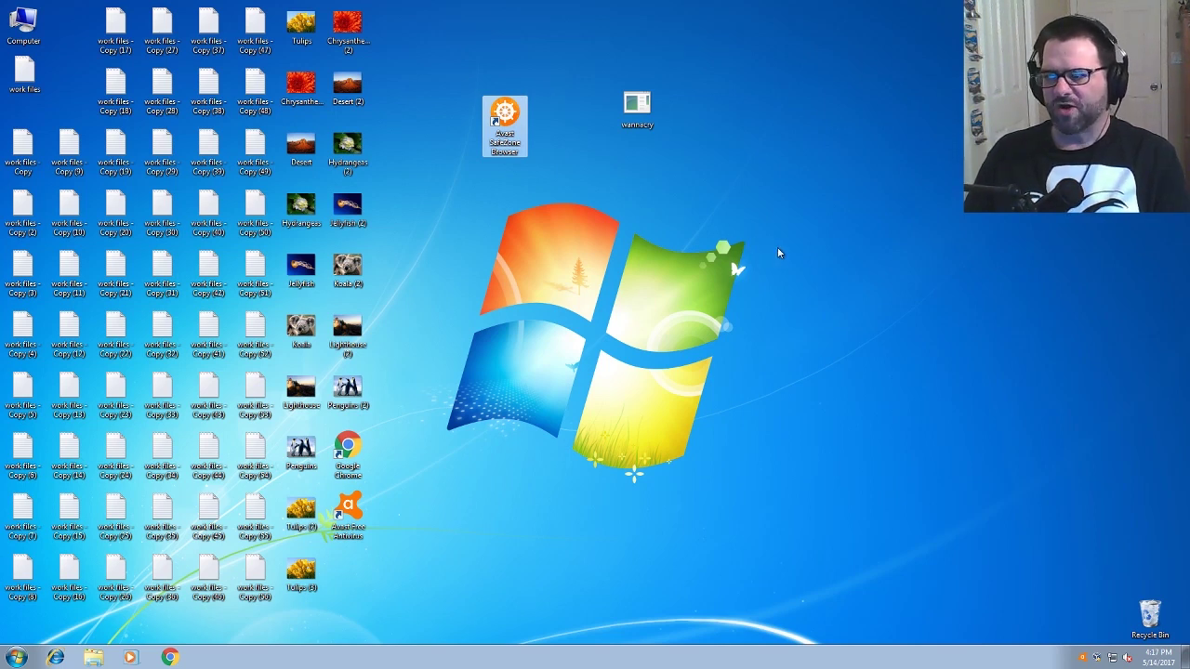
- Run the wannacry file on the Avast-protected Windows 7 system and dismiss the resulting Avast and Windows dialogs
left_click(637, 112)
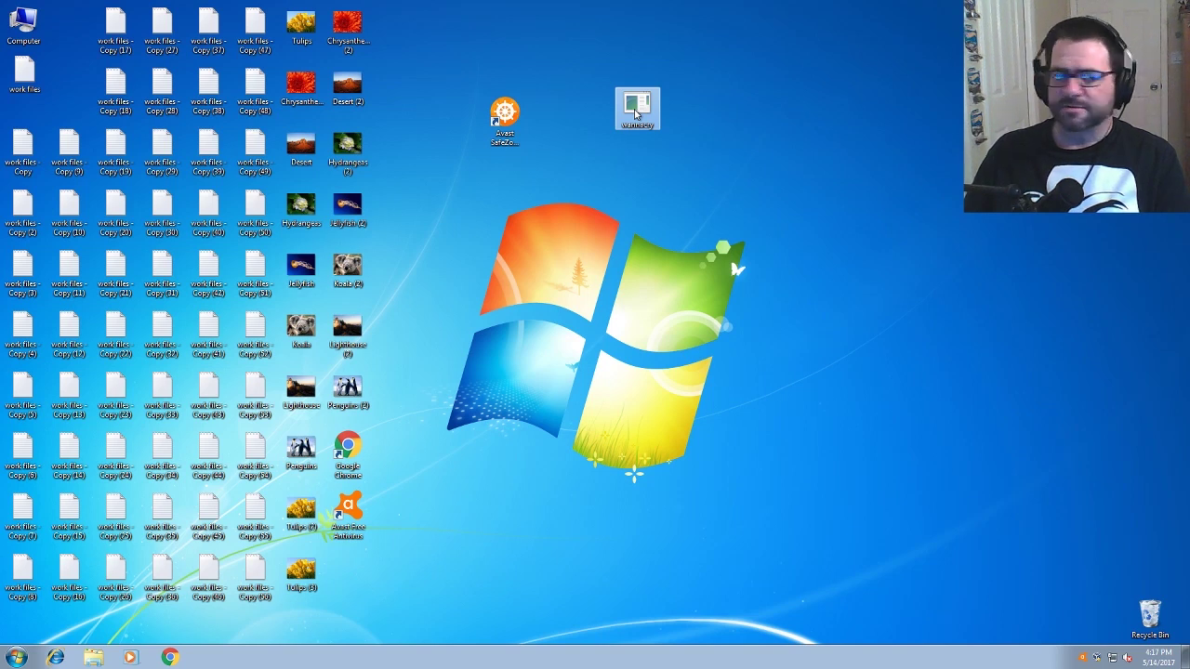
double_click(636, 113)
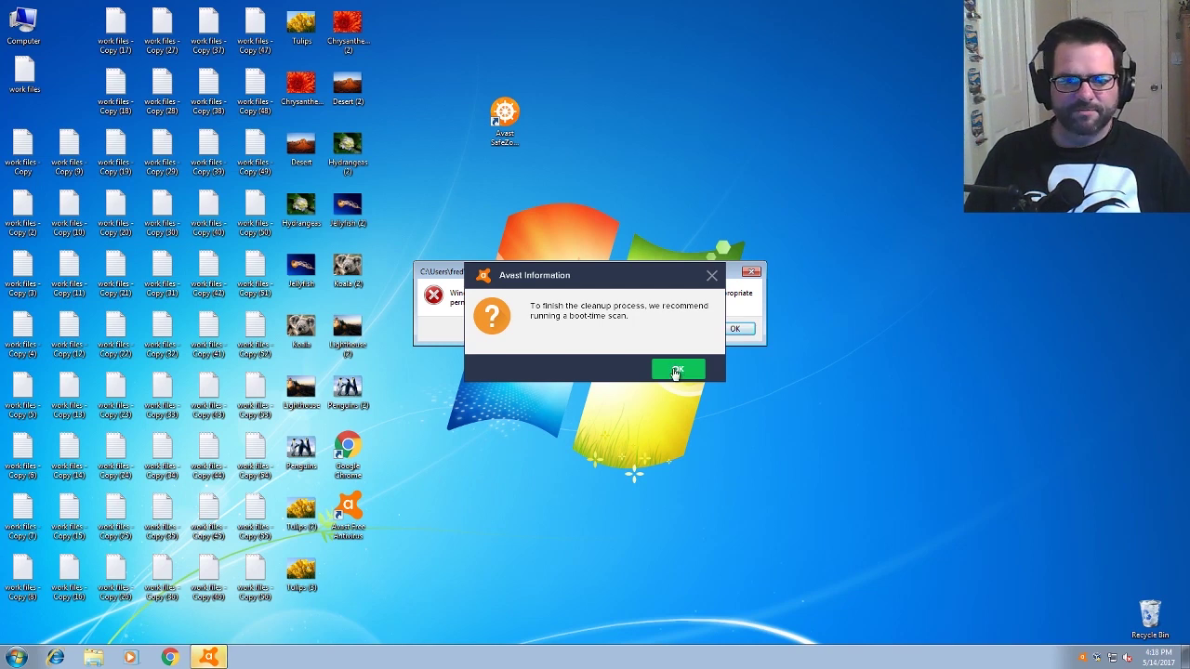
left_click(678, 371)
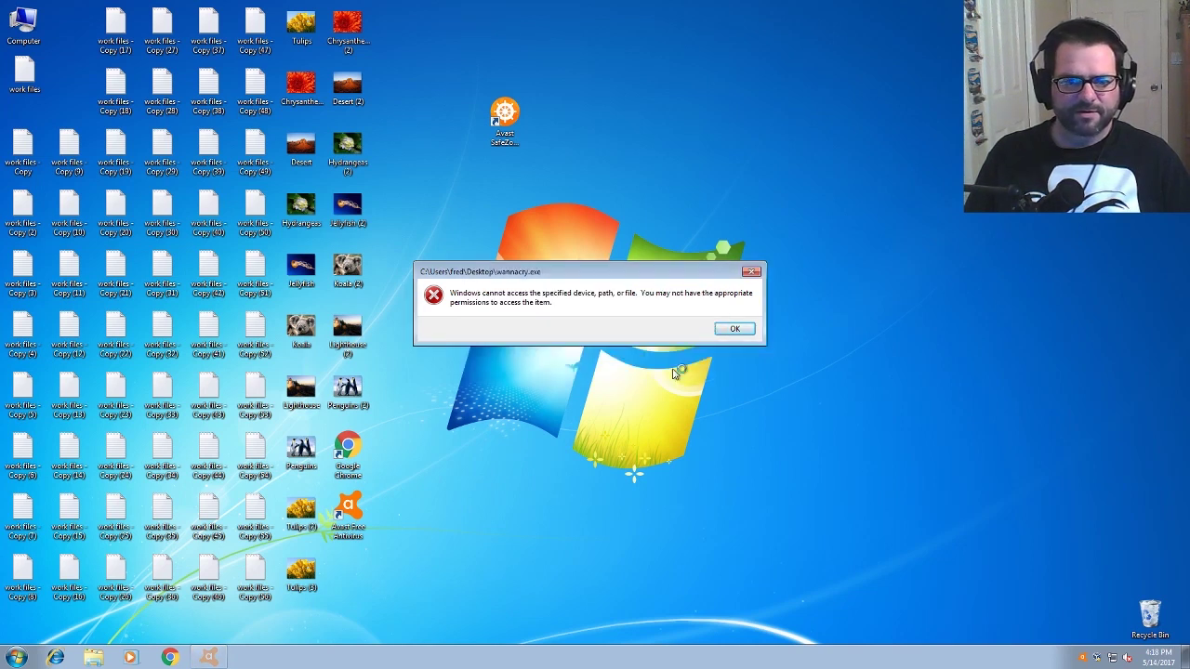
left_click(743, 332)
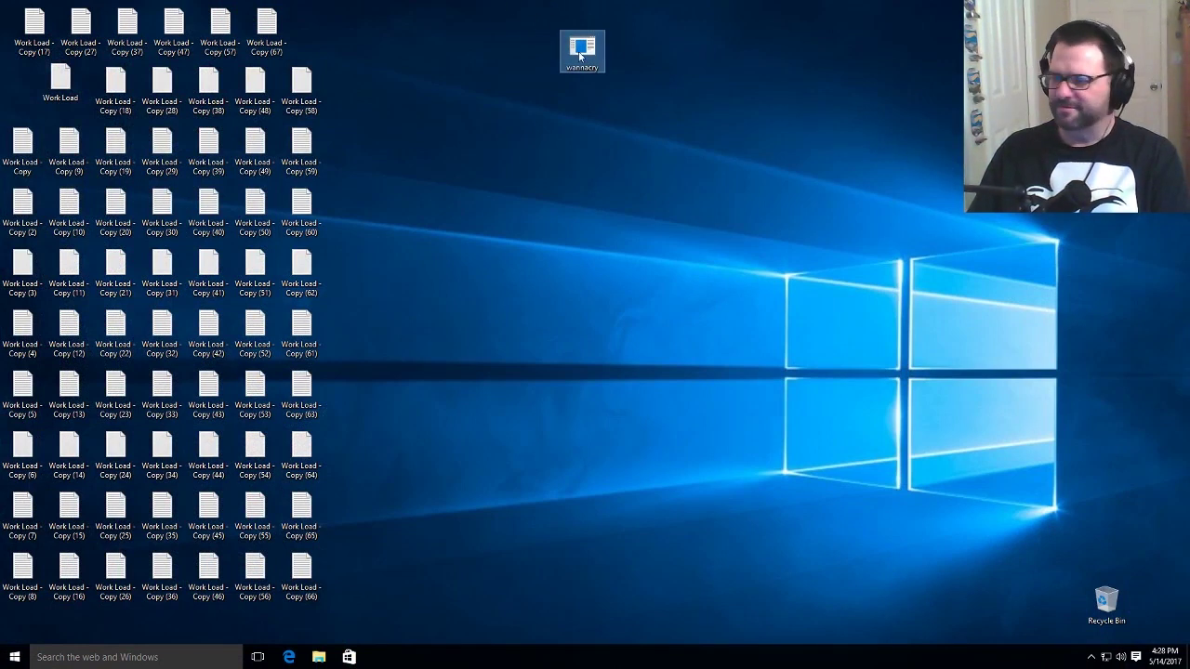
- Run the wannacry file on Windows 10 while denying elevation to Windows Command Processor, and reposition the Wana Decrypt0r 2.0 window
mouse_move(579, 56)
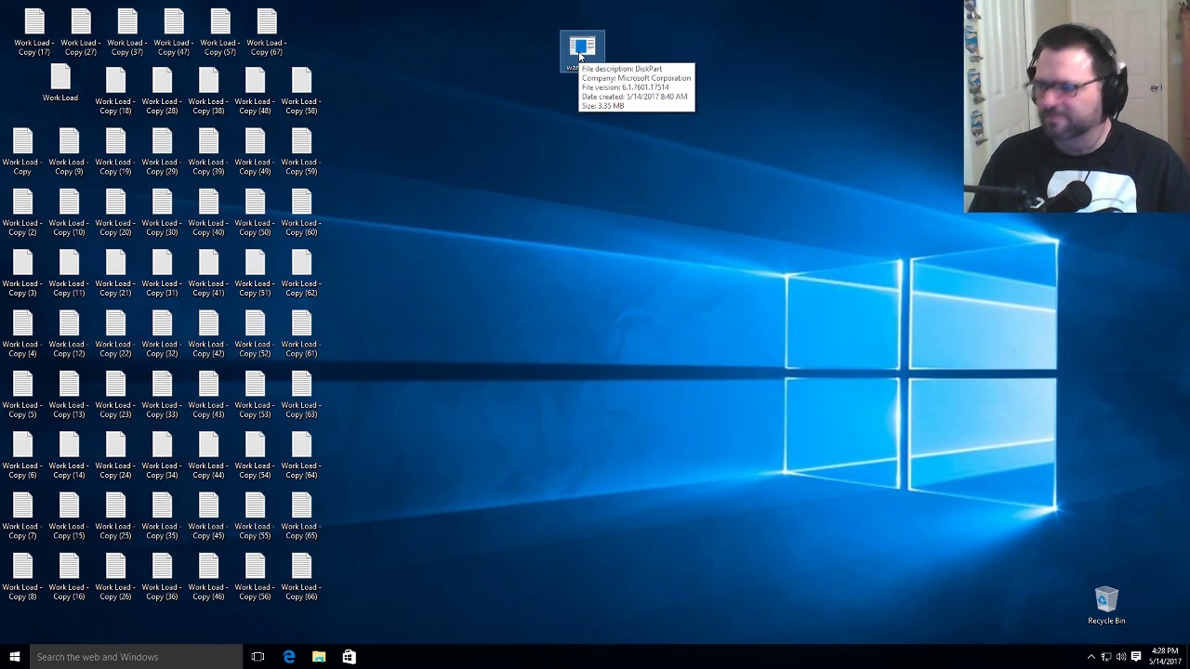
left_click(579, 56)
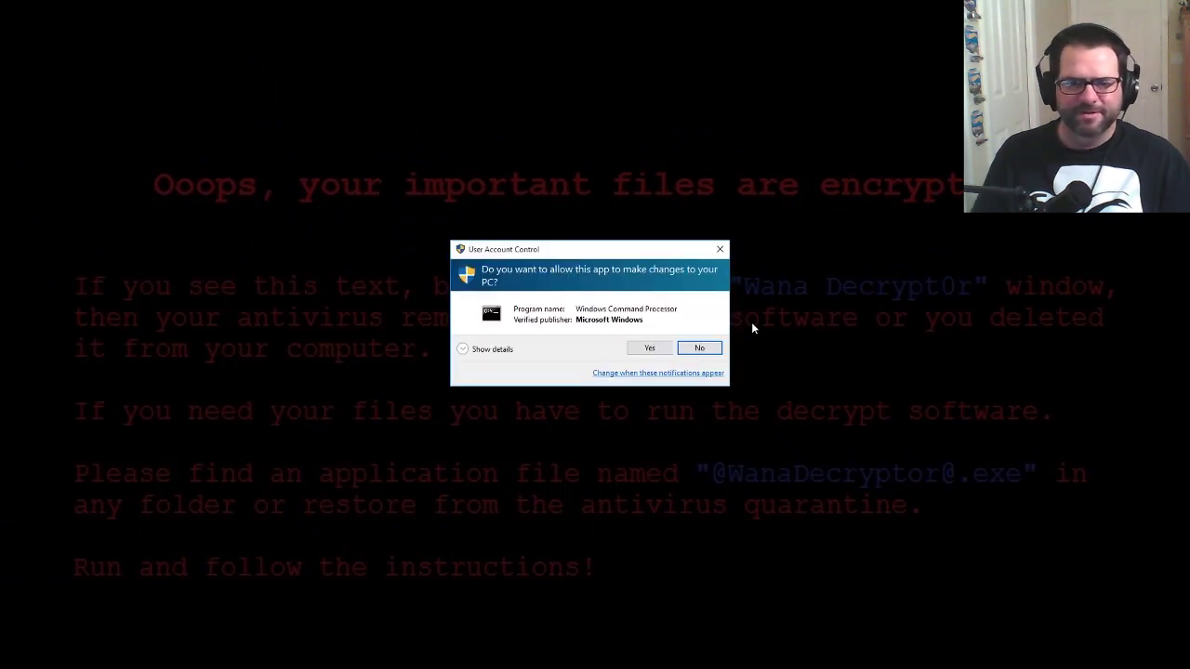
left_click(690, 351)
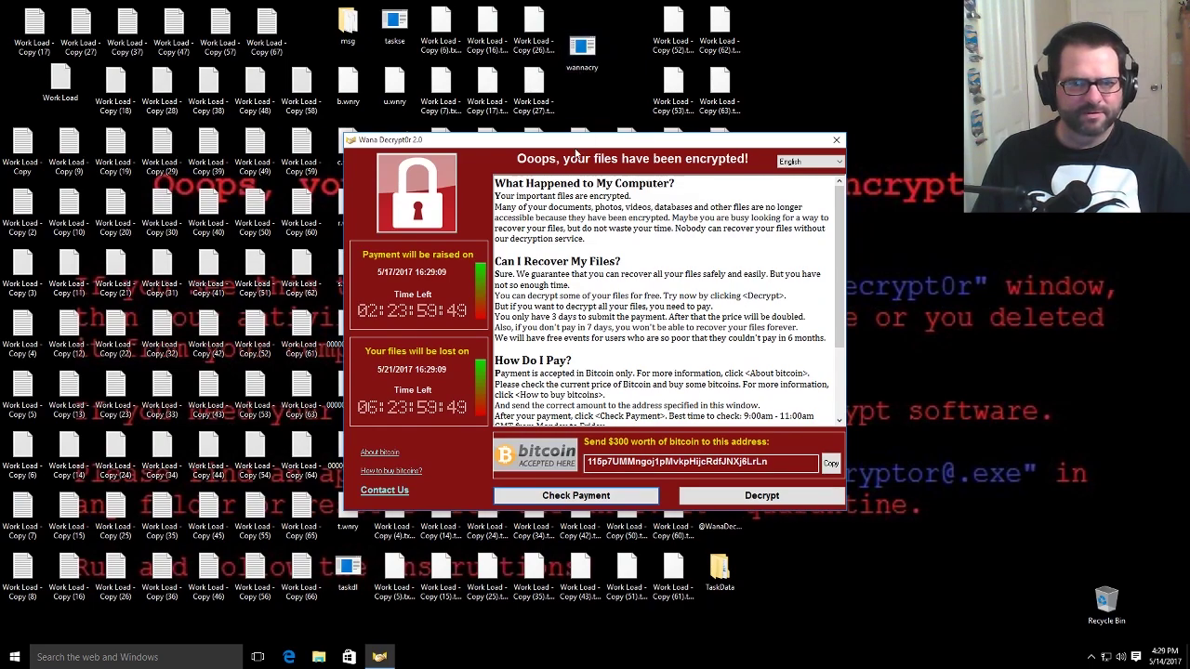
left_click_drag(574, 145, 614, 134)
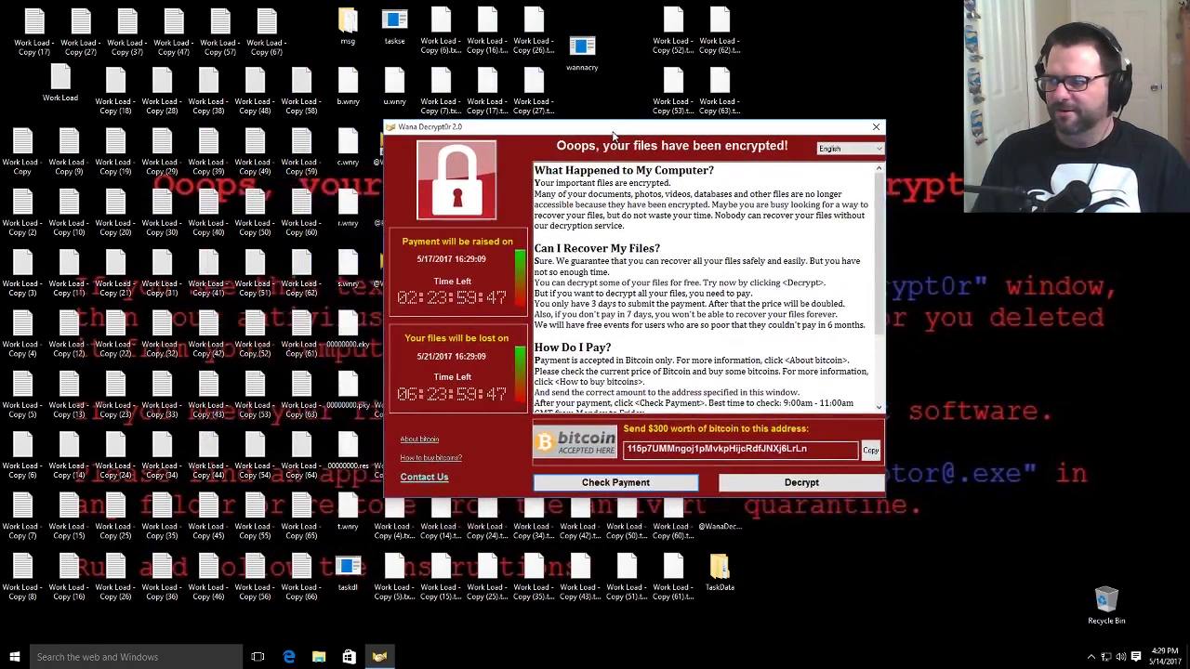